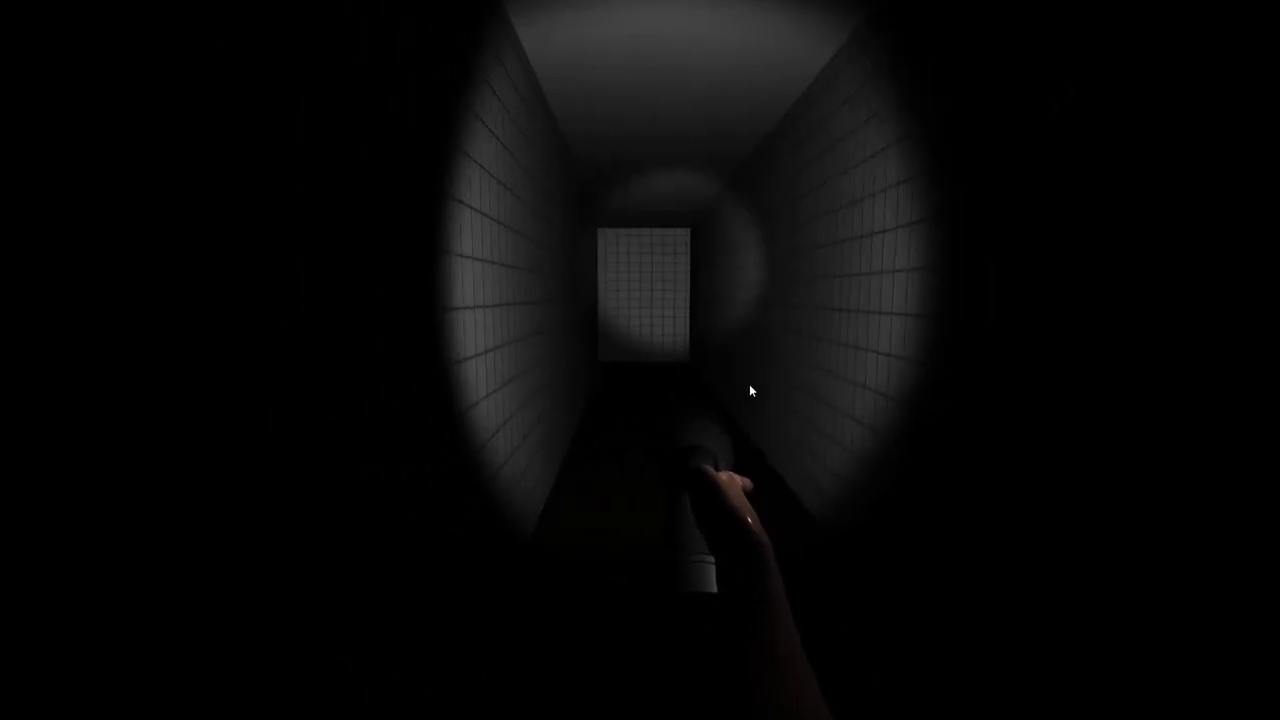
key("w")
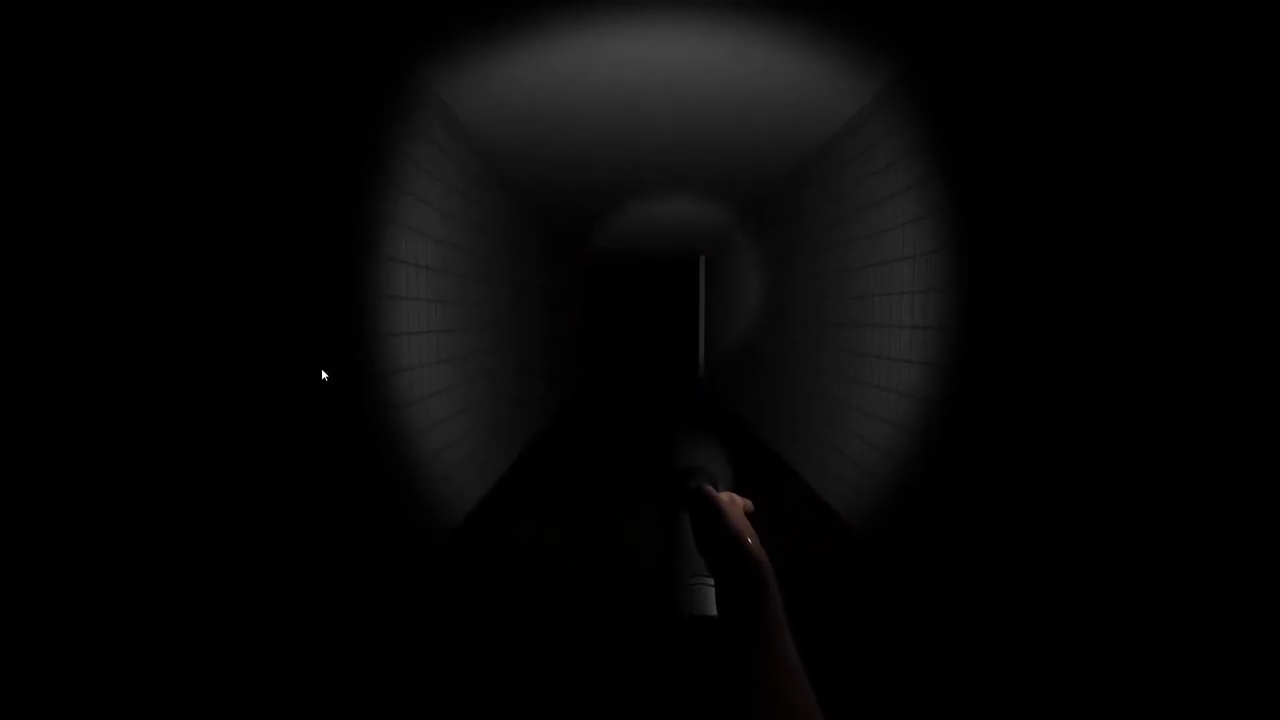
key("w")
key("w")
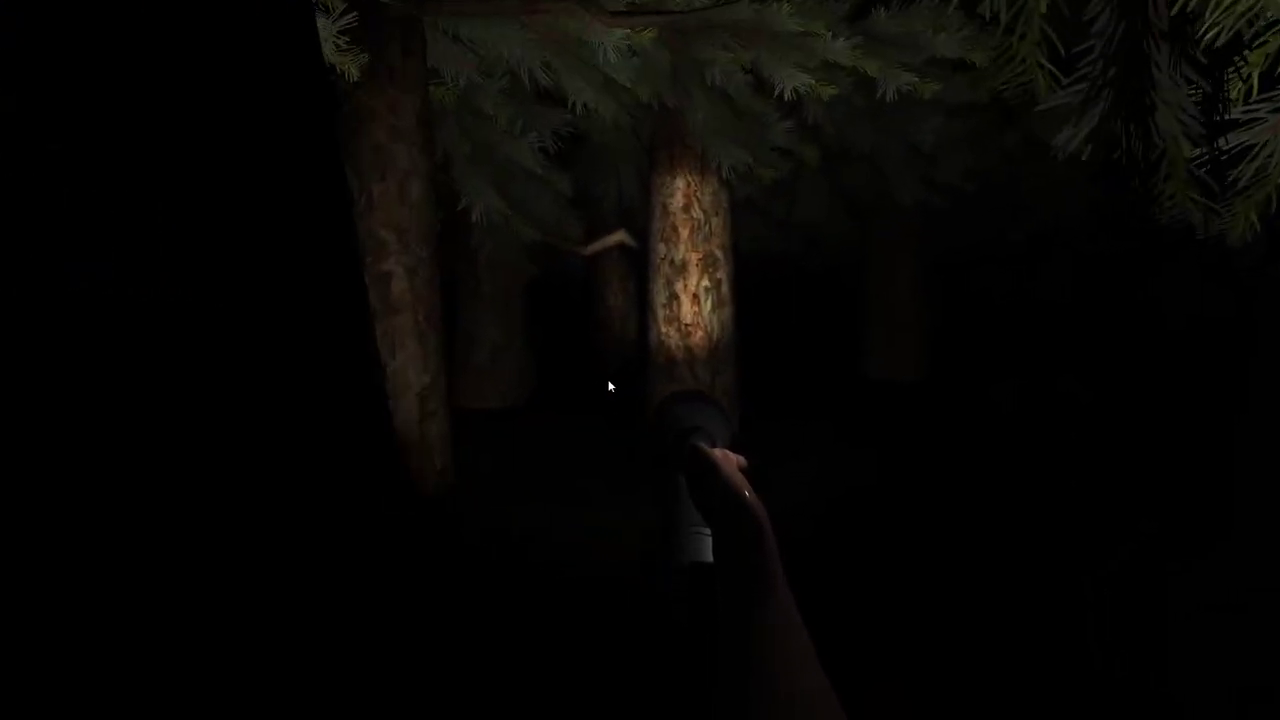
key("w")
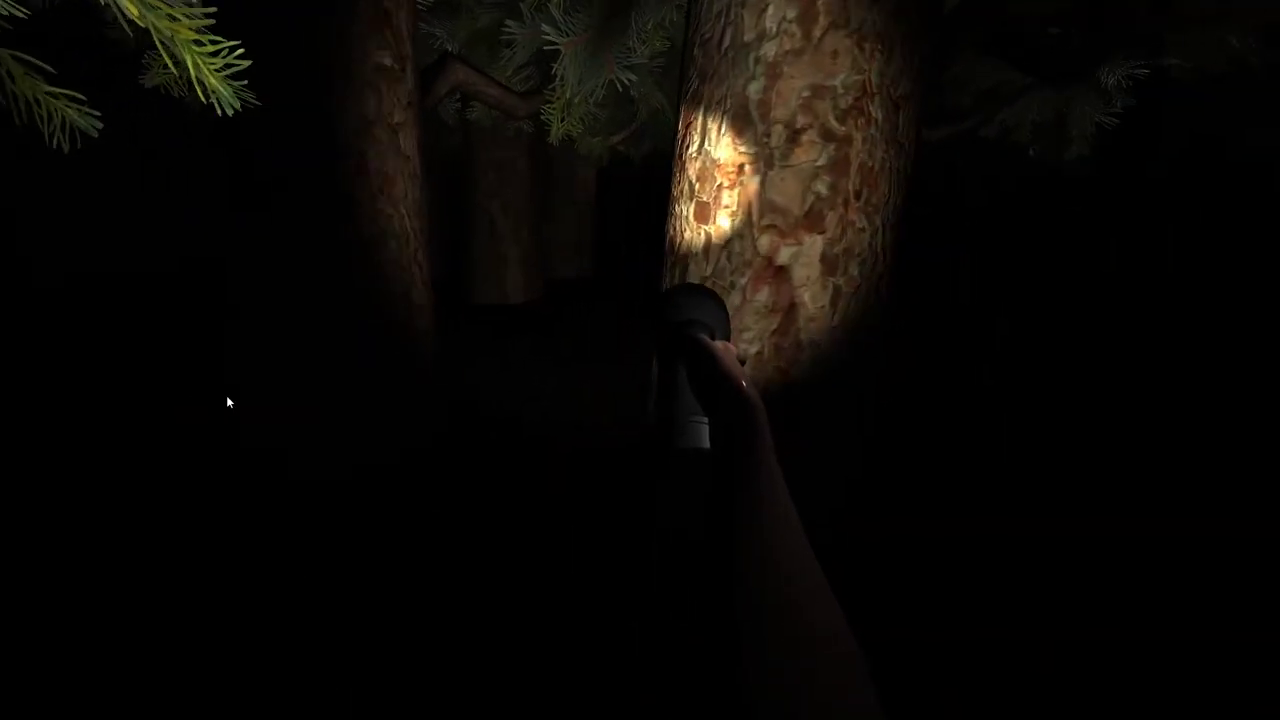
key("w")
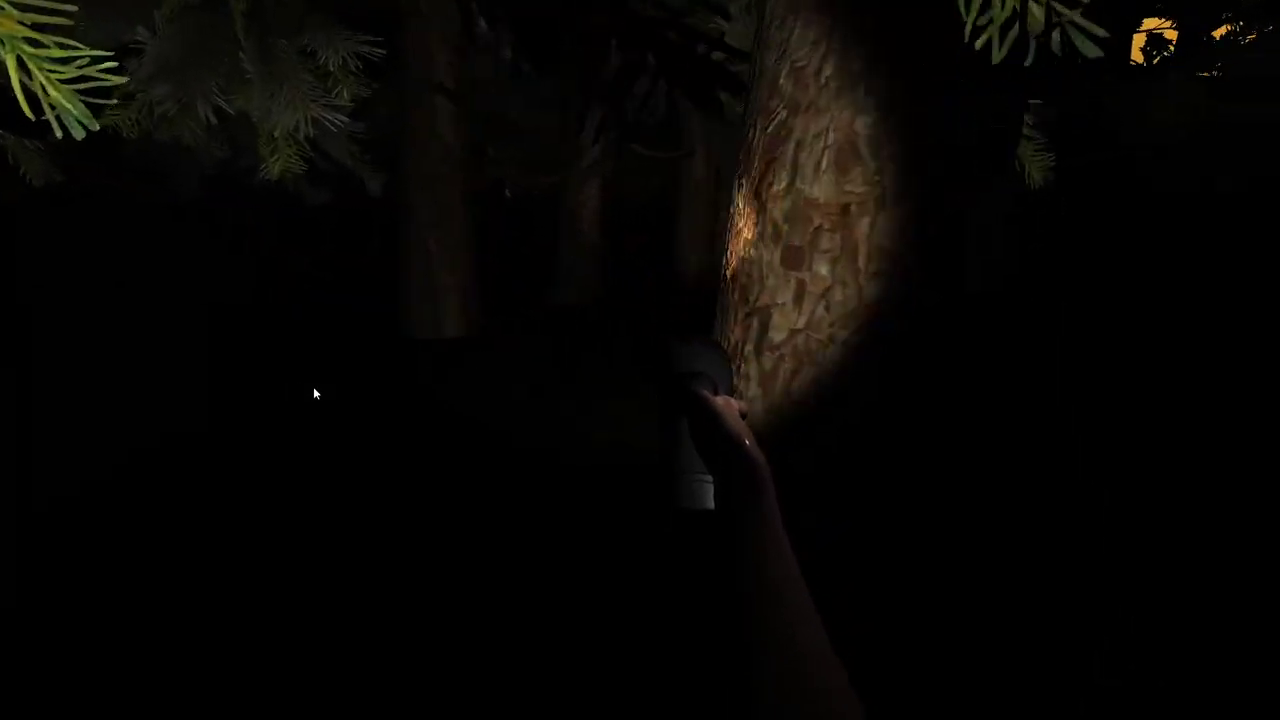